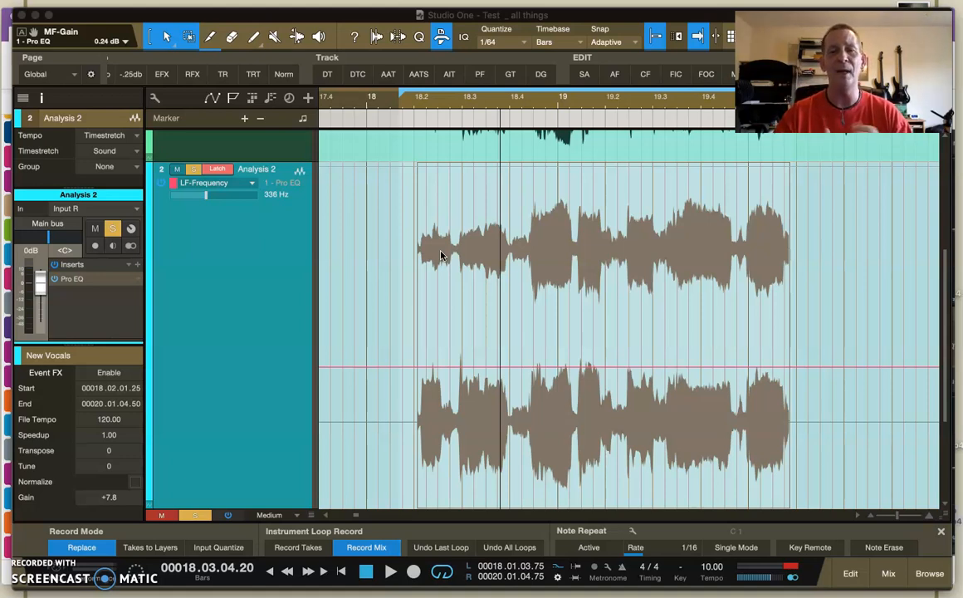
Step: Play the Analysis 2 vocal from the loop start with its Pro EQ open and view the LF frequency's automation options
{"action": "scroll", "coordinate": [548, 216], "scroll_direction": "up", "scroll_amount": 5}
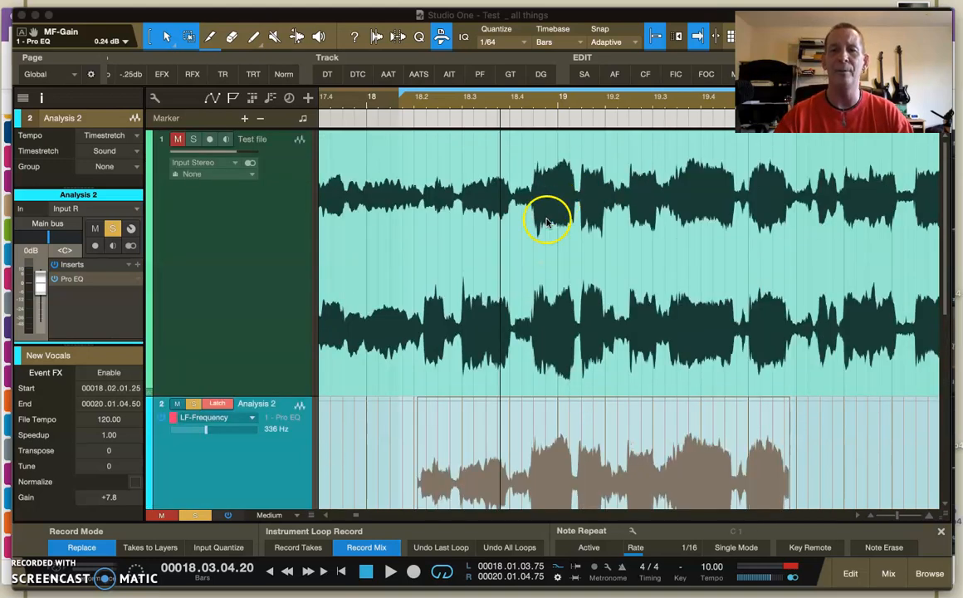
{"action": "scroll", "coordinate": [521, 306], "scroll_direction": "down", "scroll_amount": 1}
{"action": "scroll", "coordinate": [521, 305], "scroll_direction": "down", "scroll_amount": 4}
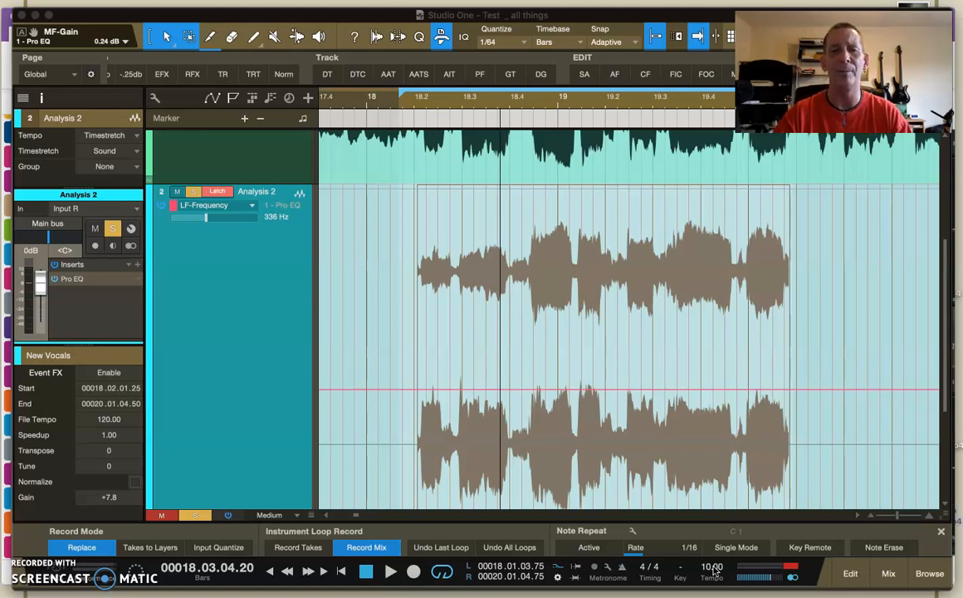
{"action": "left_click", "coordinate": [409, 101]}
{"action": "key", "text": "space"}
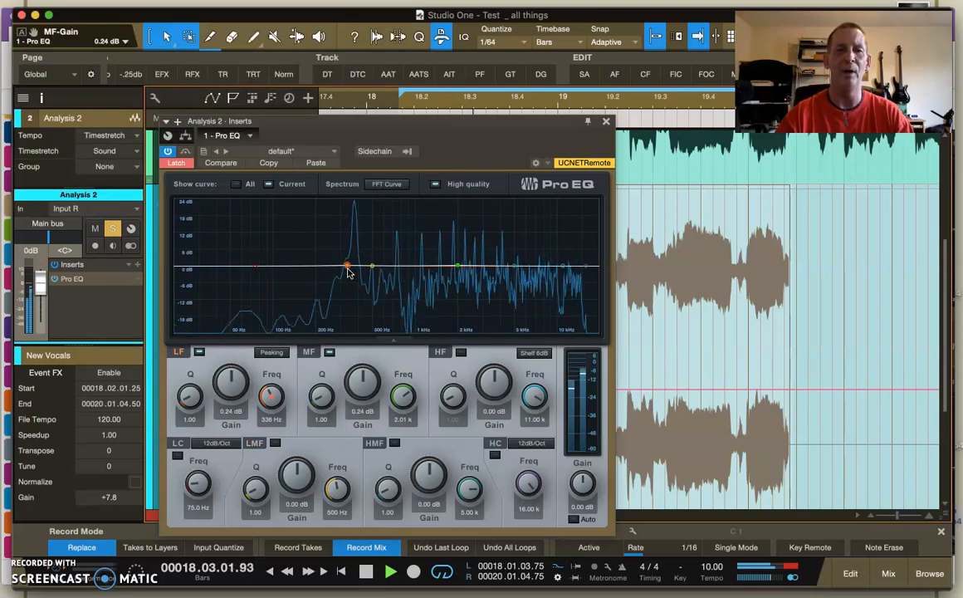
{"action": "right_click", "coordinate": [271, 397]}
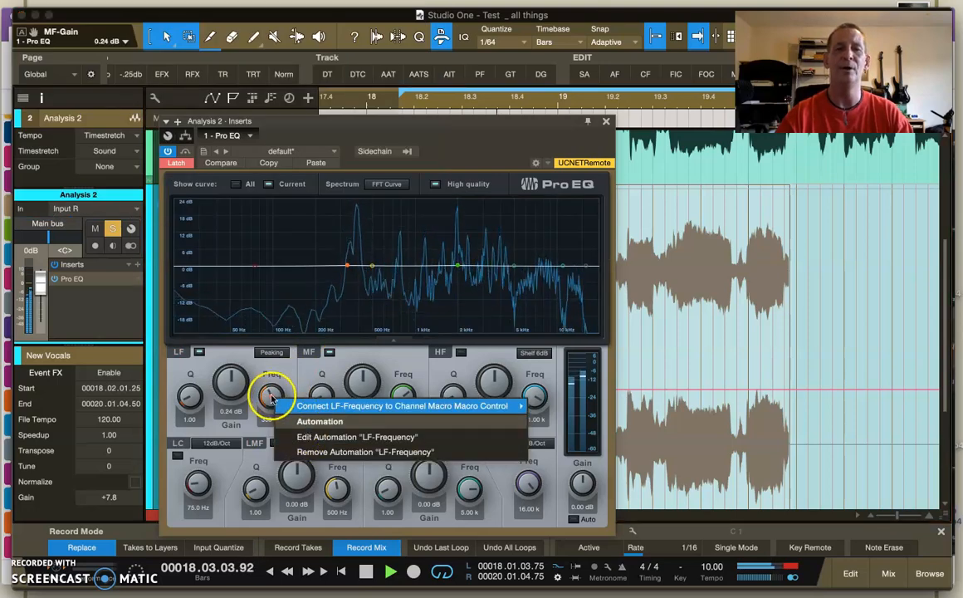
{"action": "left_click", "coordinate": [273, 398]}
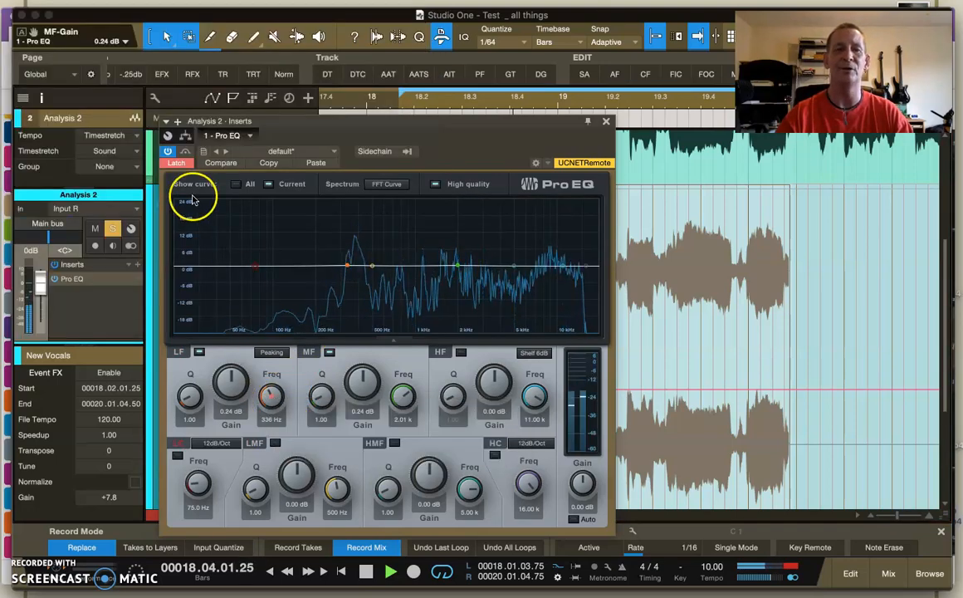
Step: Record Latch automation of the Pro EQ's LF frequency by following the vocal's lowest strong peak from the loop start to the clip's end
{"action": "left_click", "coordinate": [390, 102]}
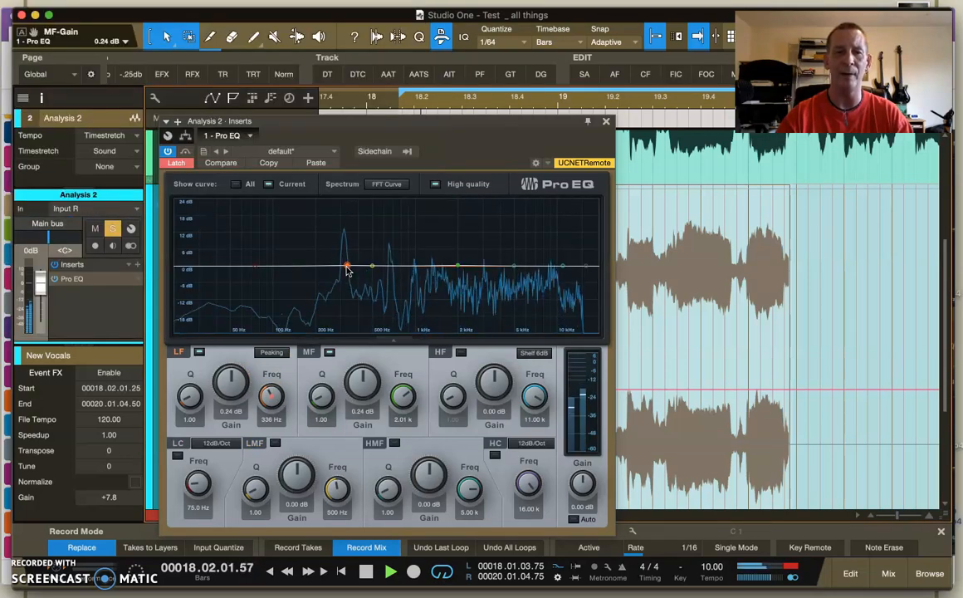
{"action": "left_click", "coordinate": [347, 270]}
{"action": "left_click_drag", "start_coordinate": [347, 267], "coordinate": [371, 260]}
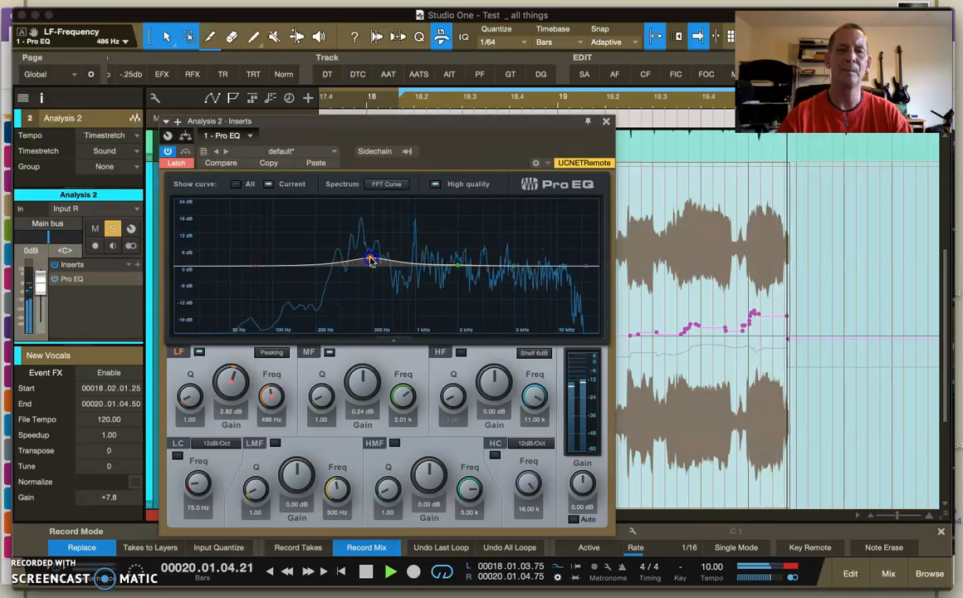
Step: Remove the LF-Gain automation and display the LF-Frequency automation envelope on the Analysis 2 track
{"action": "right_click", "coordinate": [232, 380]}
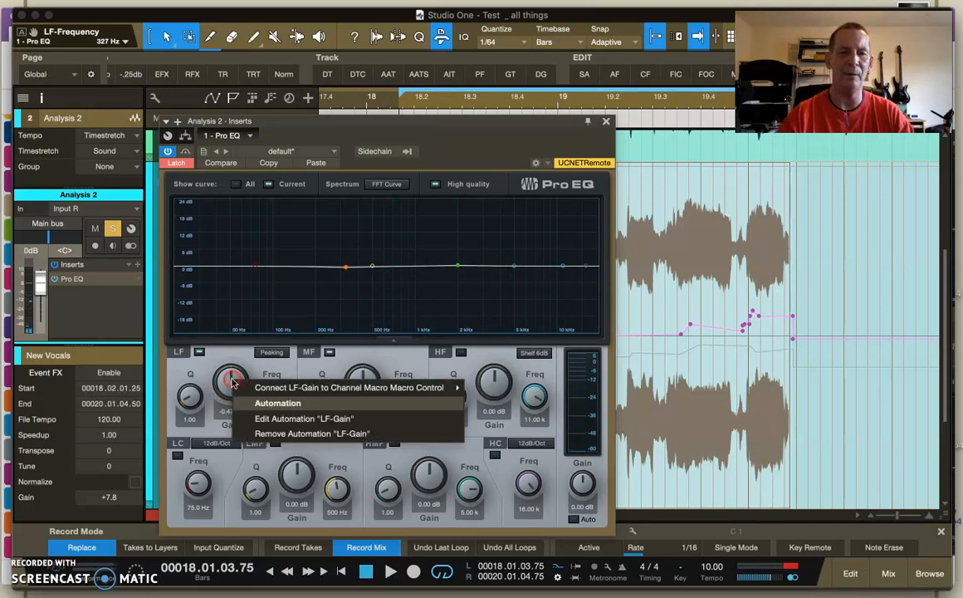
{"action": "left_click", "coordinate": [274, 432]}
{"action": "left_click_drag", "start_coordinate": [508, 127], "coordinate": [739, 289]}
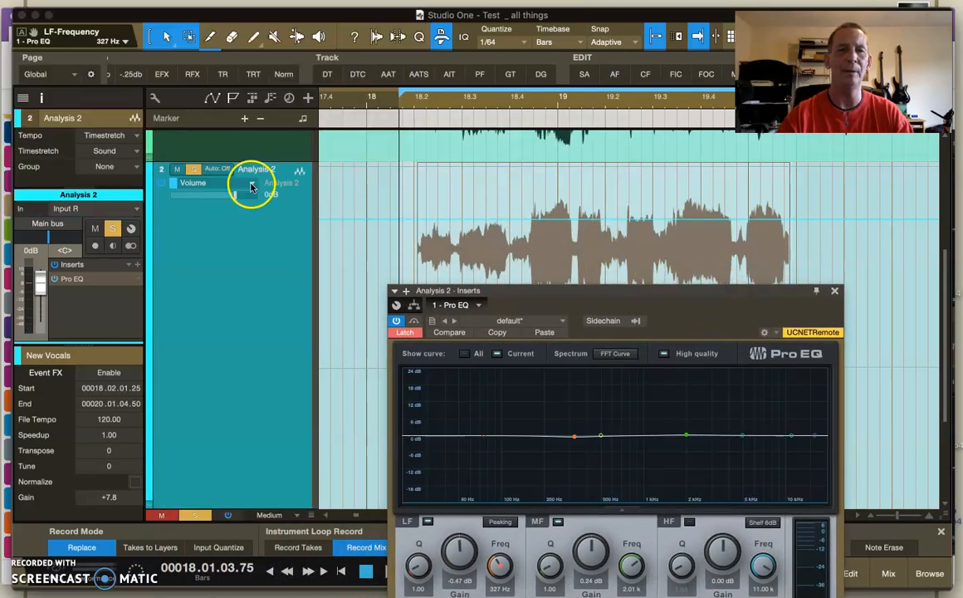
{"action": "left_click", "coordinate": [250, 183]}
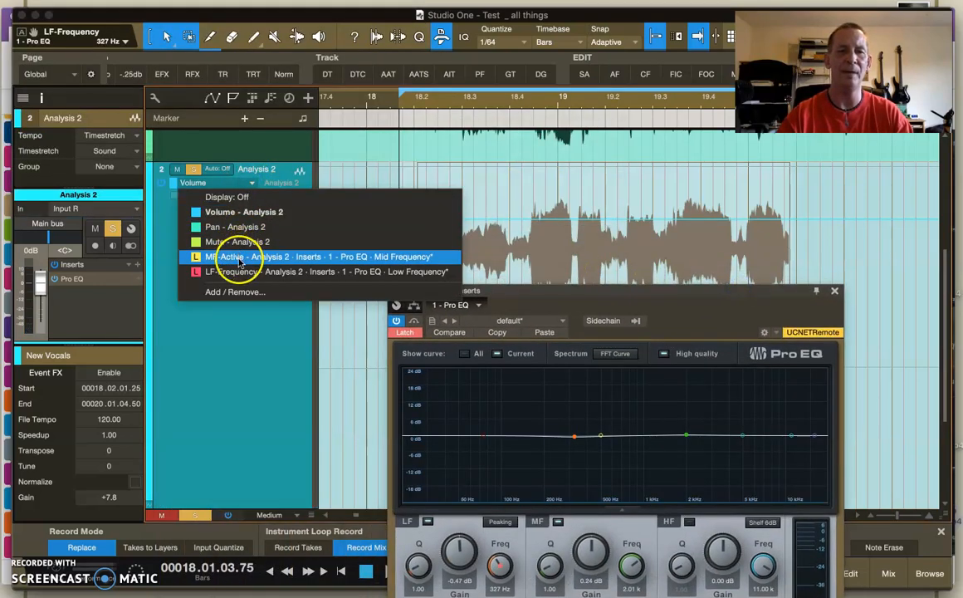
{"action": "left_click", "coordinate": [240, 272]}
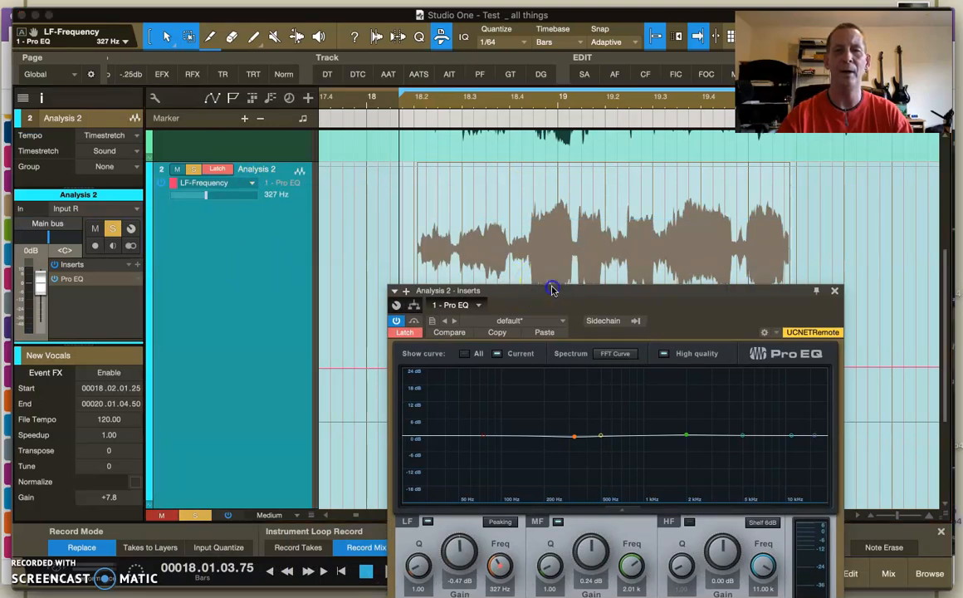
Step: Play back the recorded LF frequency movement, switch the Pro EQ automation mode to Read, and reposition the EQ window to view the envelope
{"action": "left_click_drag", "start_coordinate": [552, 289], "coordinate": [120, 183]}
{"action": "left_click_drag", "start_coordinate": [311, 202], "coordinate": [530, 156]}
{"action": "key", "text": "space"}
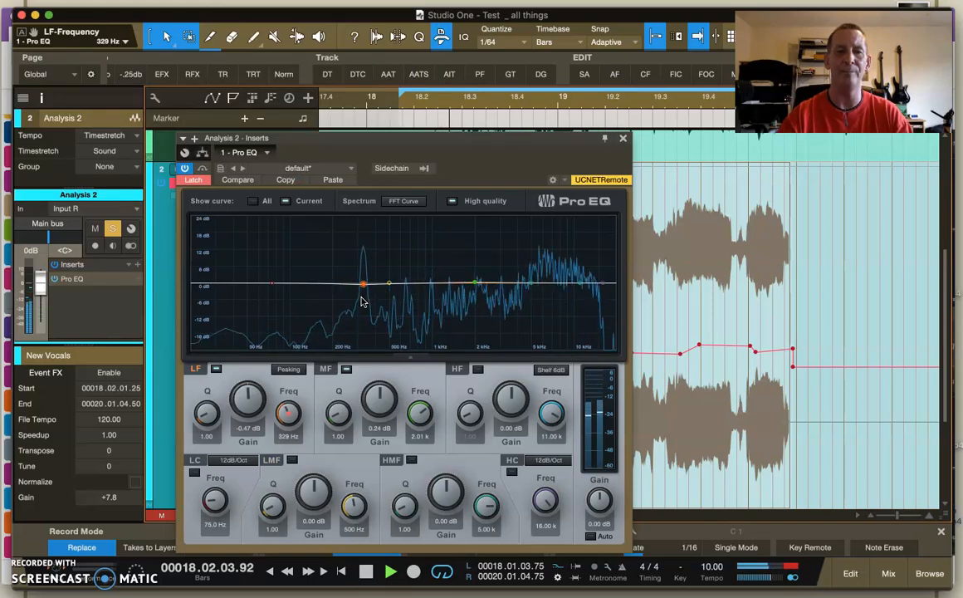
{"action": "left_click", "coordinate": [205, 181]}
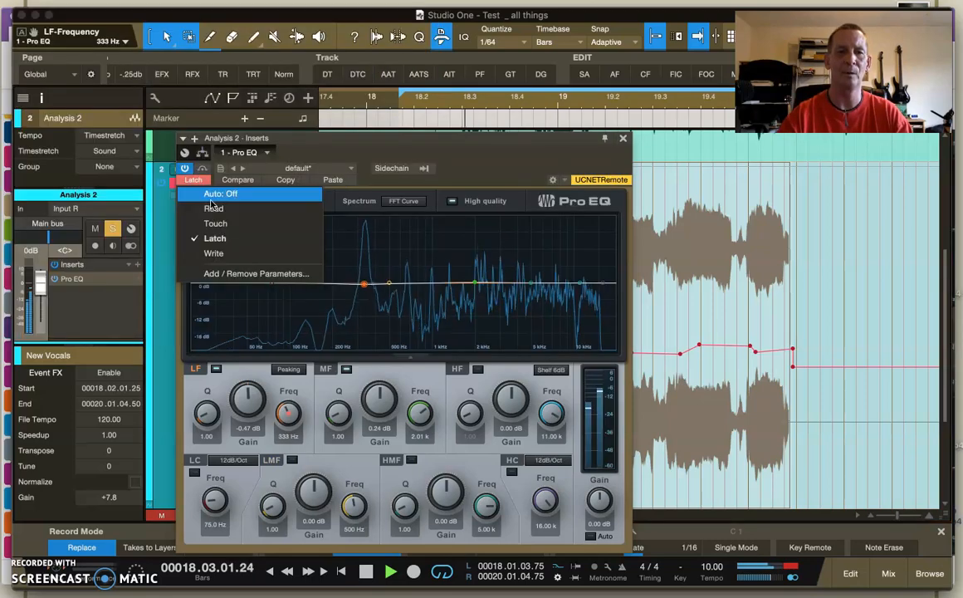
{"action": "left_click", "coordinate": [212, 209]}
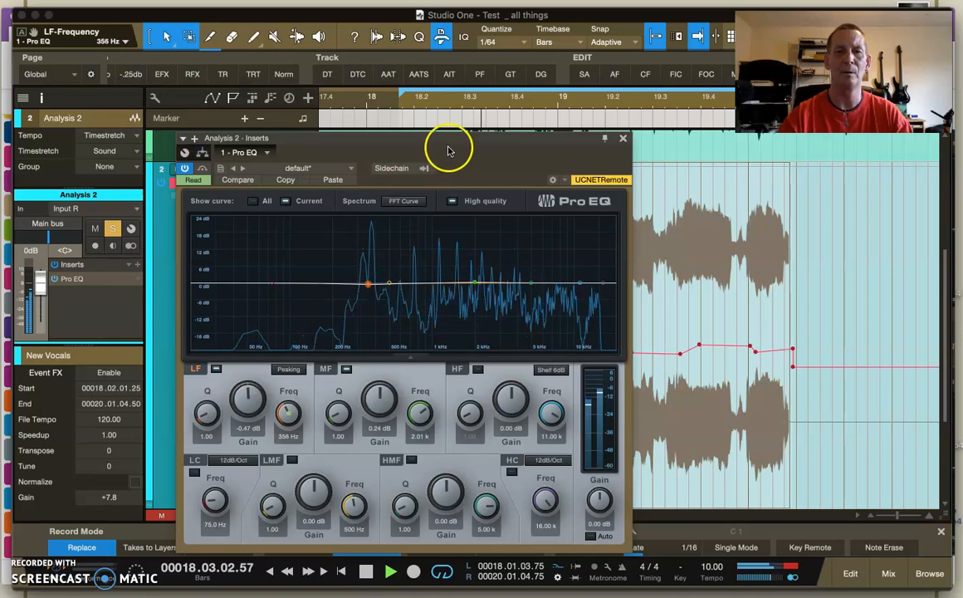
{"action": "left_click_drag", "start_coordinate": [427, 170], "coordinate": [471, 129]}
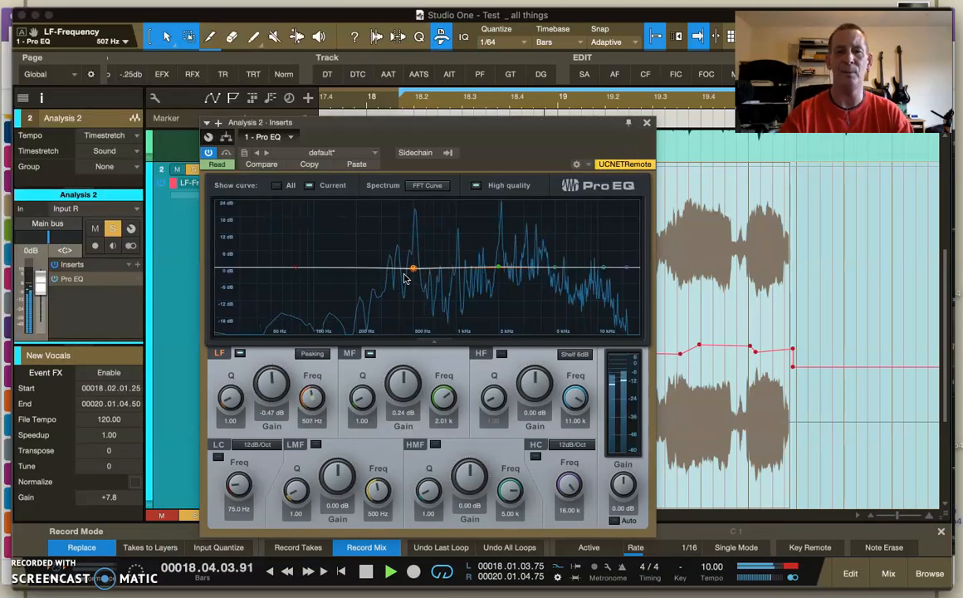
Step: Set the song tempo to 120 and briefly play the vocal from the loop start
{"action": "left_click", "coordinate": [712, 570]}
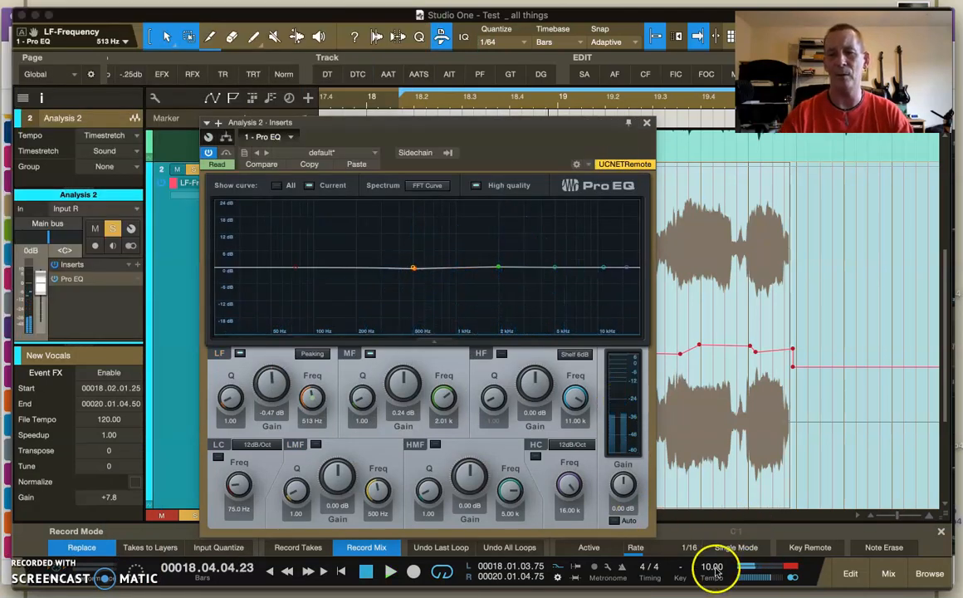
{"action": "type", "text": "120"}
{"action": "key", "text": "Return"}
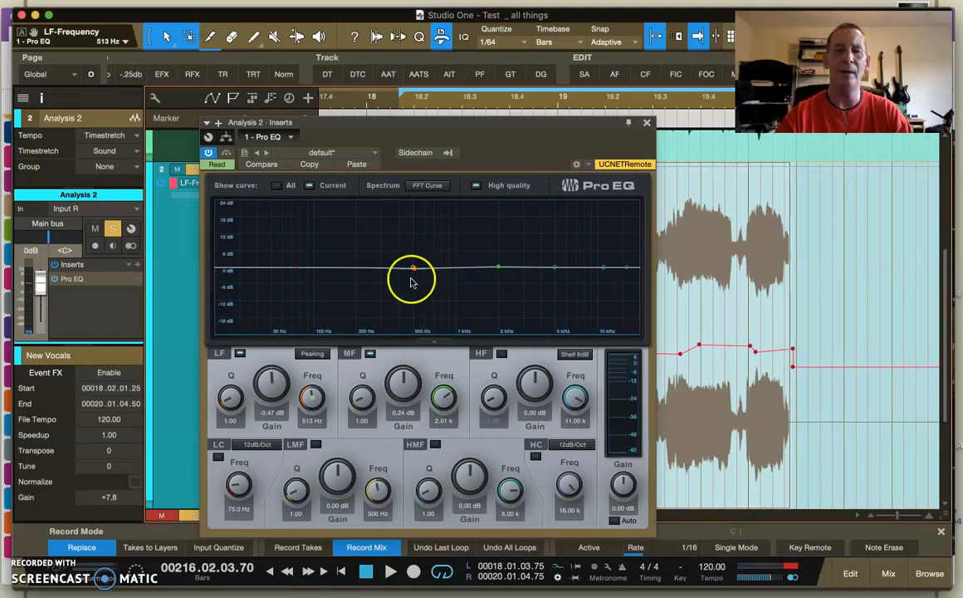
{"action": "left_click", "coordinate": [401, 100]}
{"action": "key", "text": "space"}
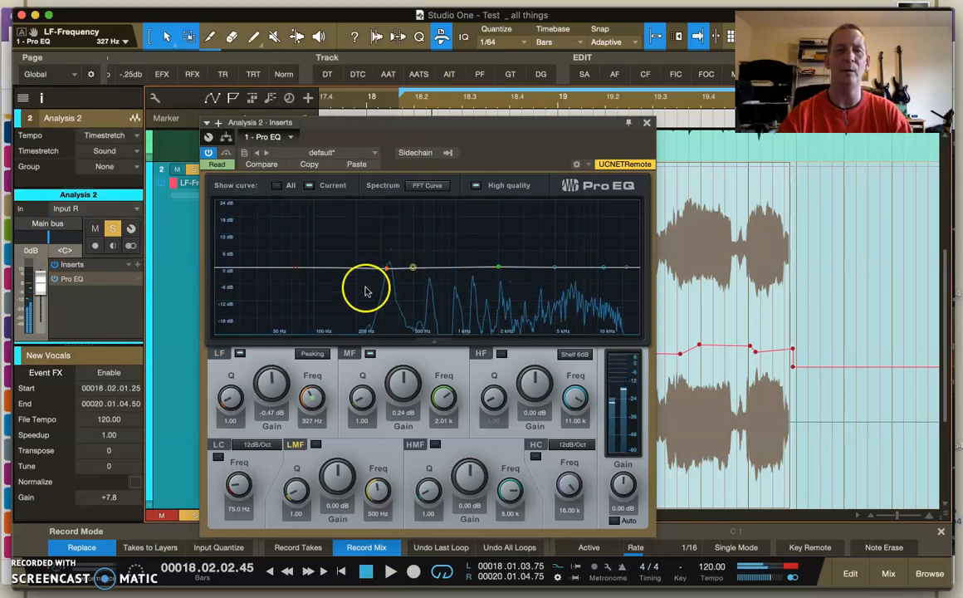
Step: Set the LF band's gain to -5.18 dB and its Q to 1.65, and play the vocal from the loop start
{"action": "left_click", "coordinate": [387, 272]}
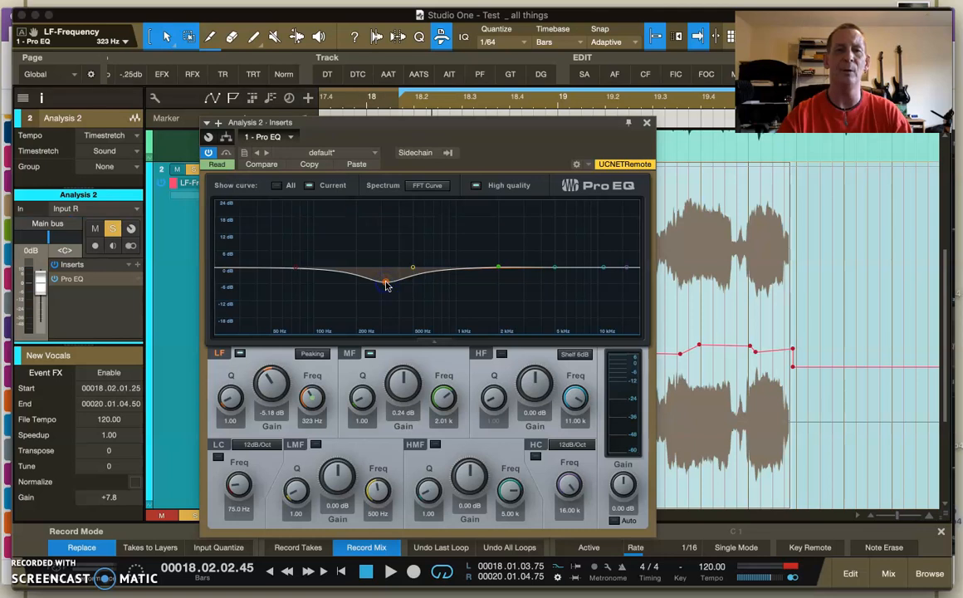
{"action": "scroll", "coordinate": [230, 400], "scroll_direction": "up", "scroll_amount": 2}
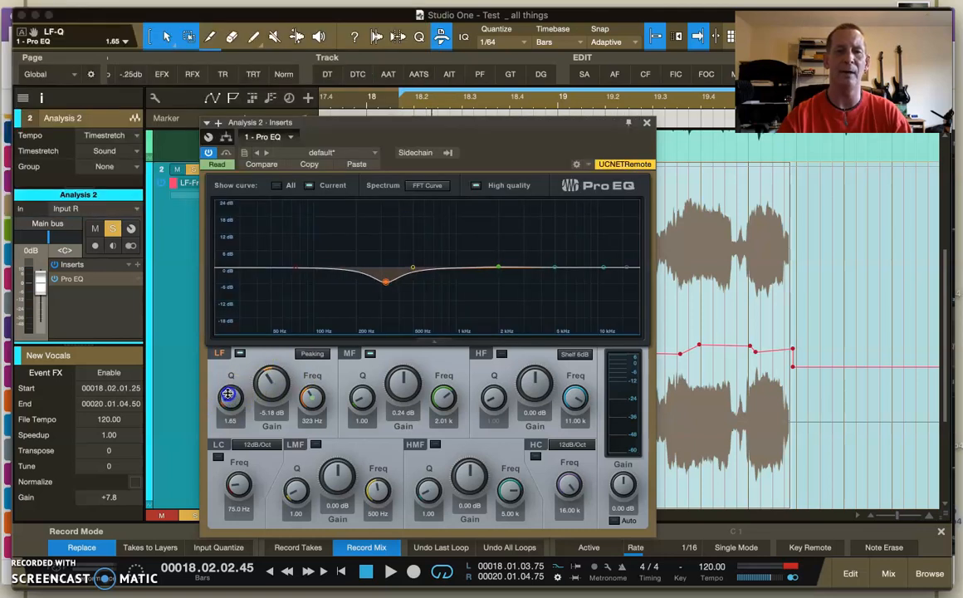
{"action": "left_click", "coordinate": [399, 106]}
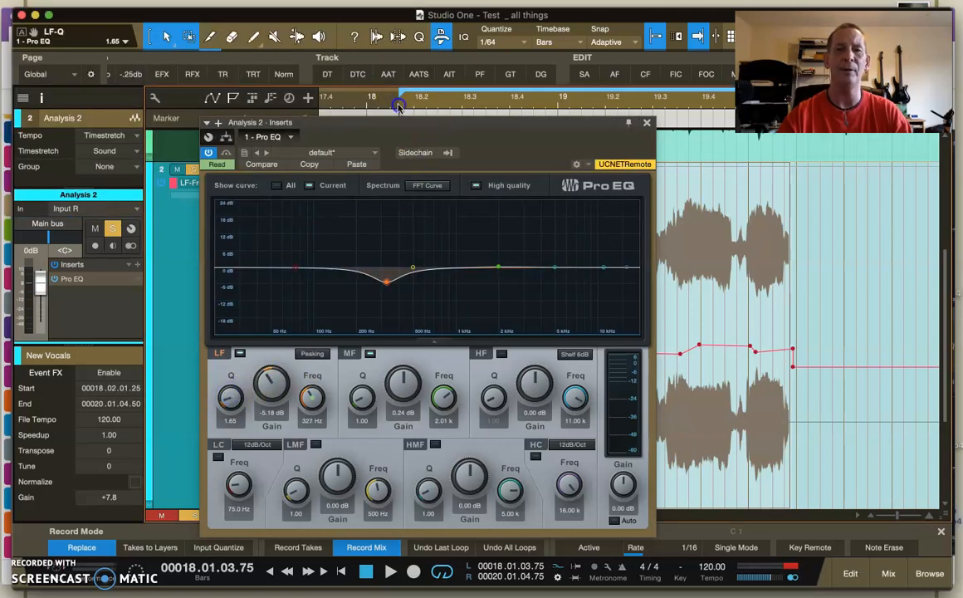
{"action": "key", "text": "space"}
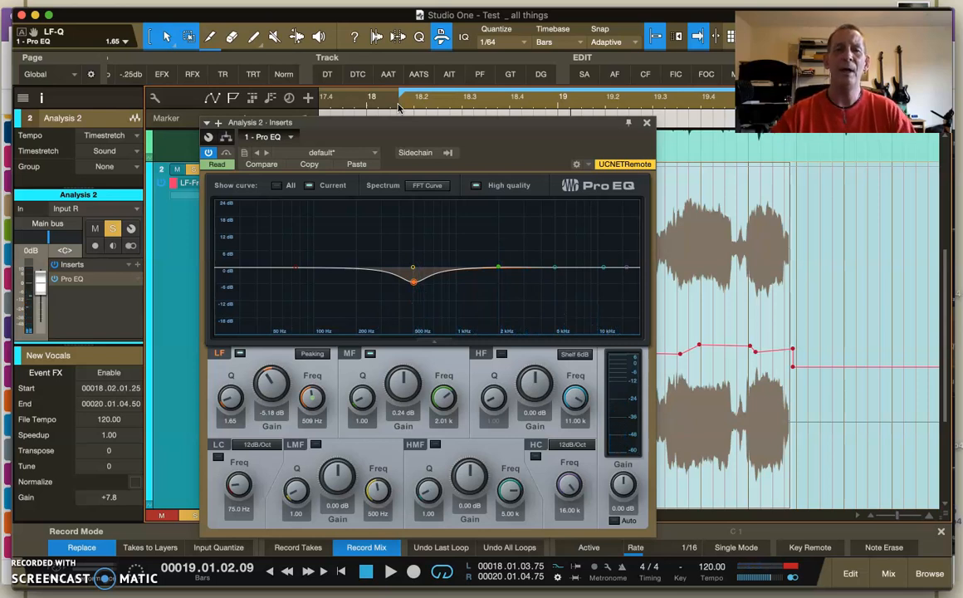
Step: Replay the vocal from the loop start to check how the LF cut tracks the fundamental, and stop playback
{"action": "left_click", "coordinate": [407, 100]}
{"action": "left_click", "coordinate": [407, 285]}
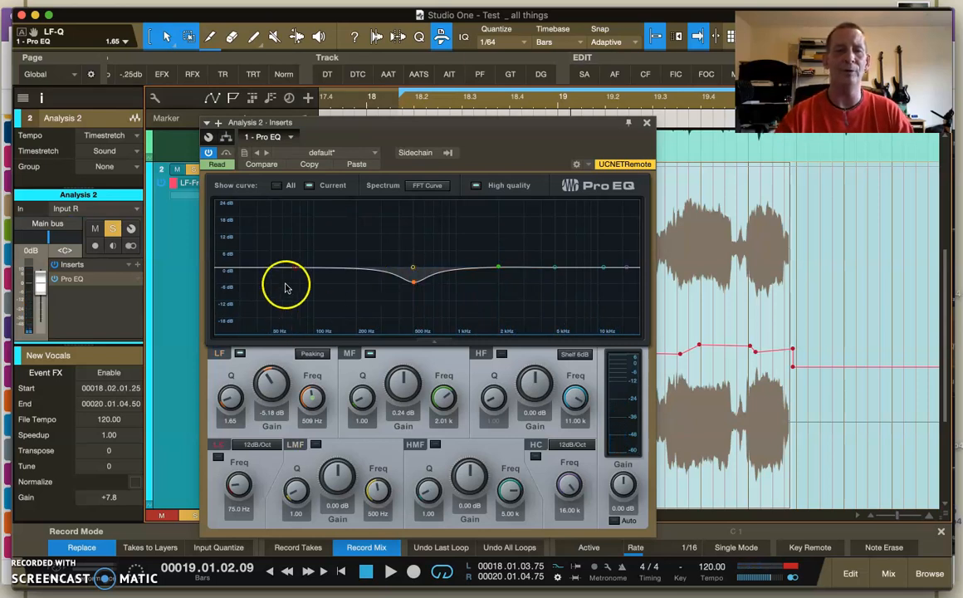
{"action": "key", "text": "space"}
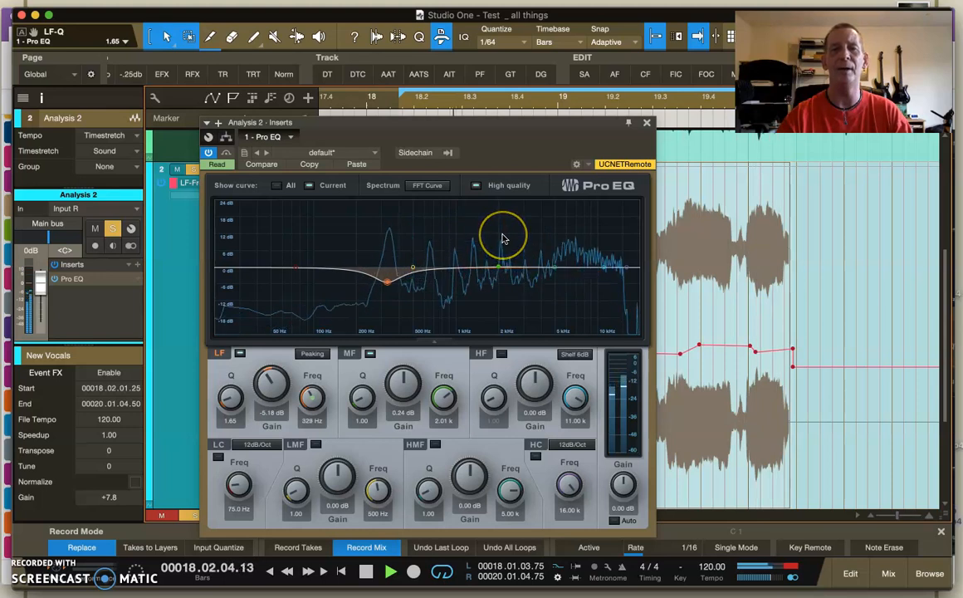
{"action": "key", "text": "space"}
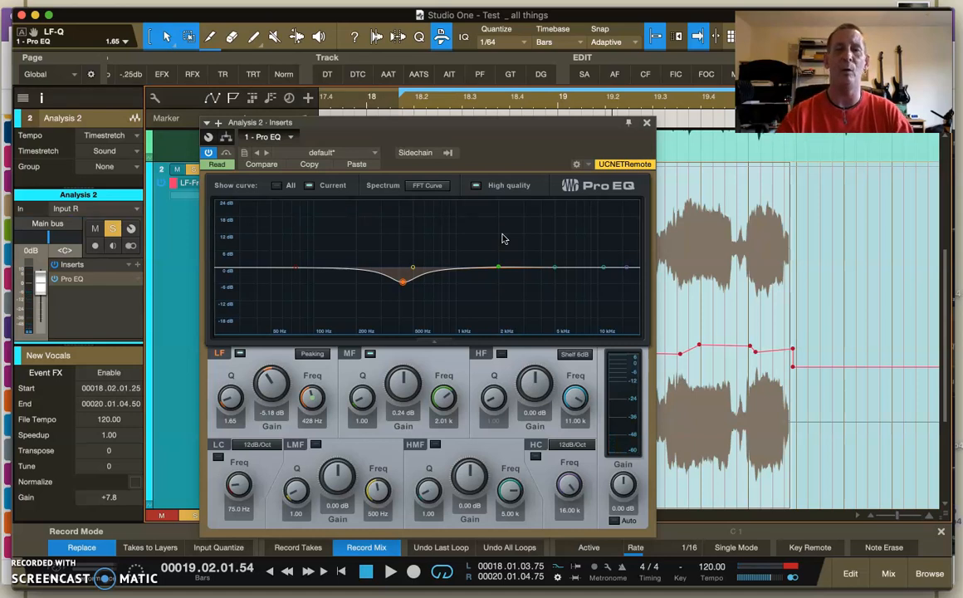
Step: In Finder, open "Ex; vocal.png" from Pictures > Studio-Music related > Instrument freq content, examine its harmonic intervals, and close the image and Finder window
{"action": "mouse_move", "coordinate": [129, 585]}
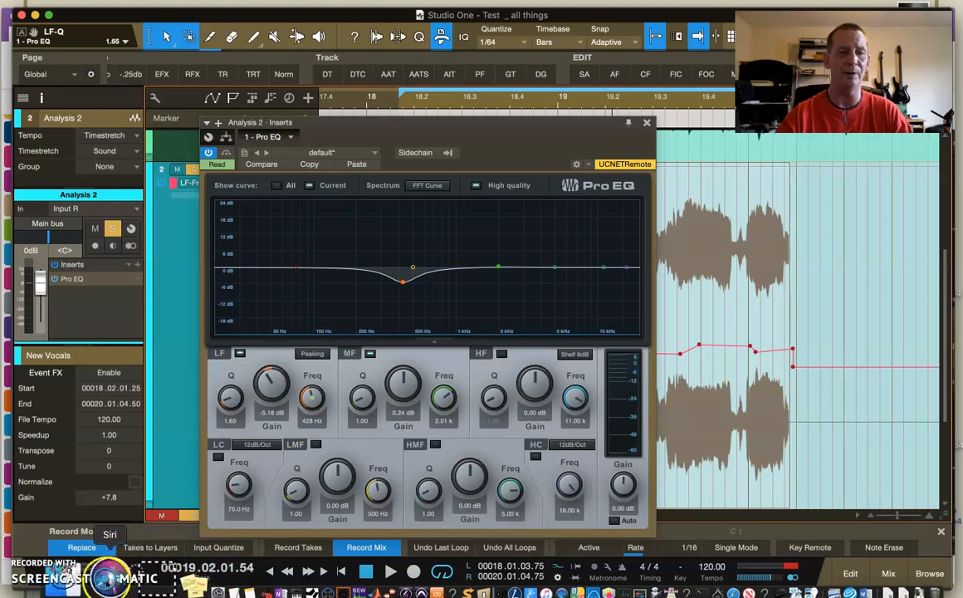
{"action": "left_click", "coordinate": [90, 580]}
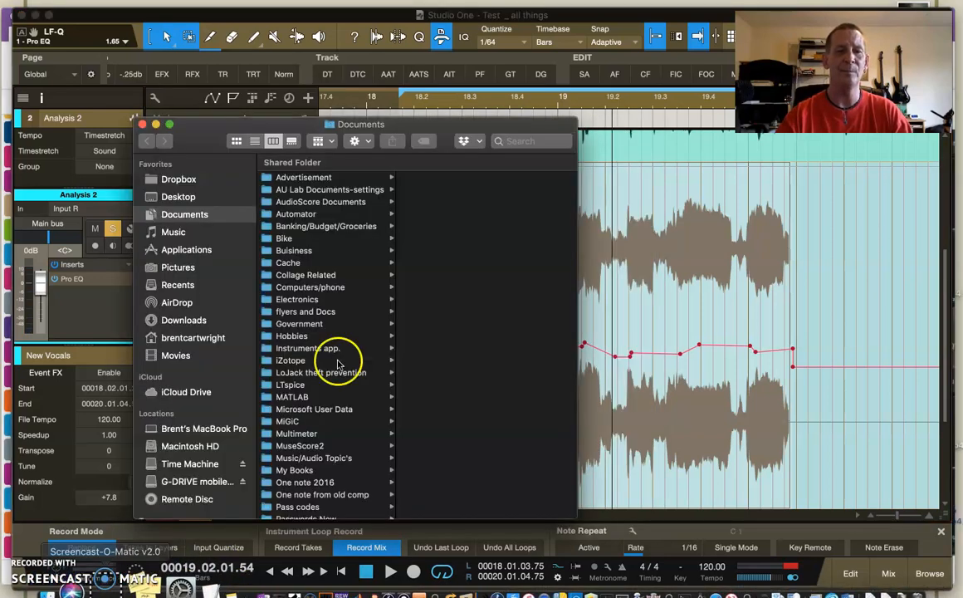
{"action": "left_click", "coordinate": [195, 267]}
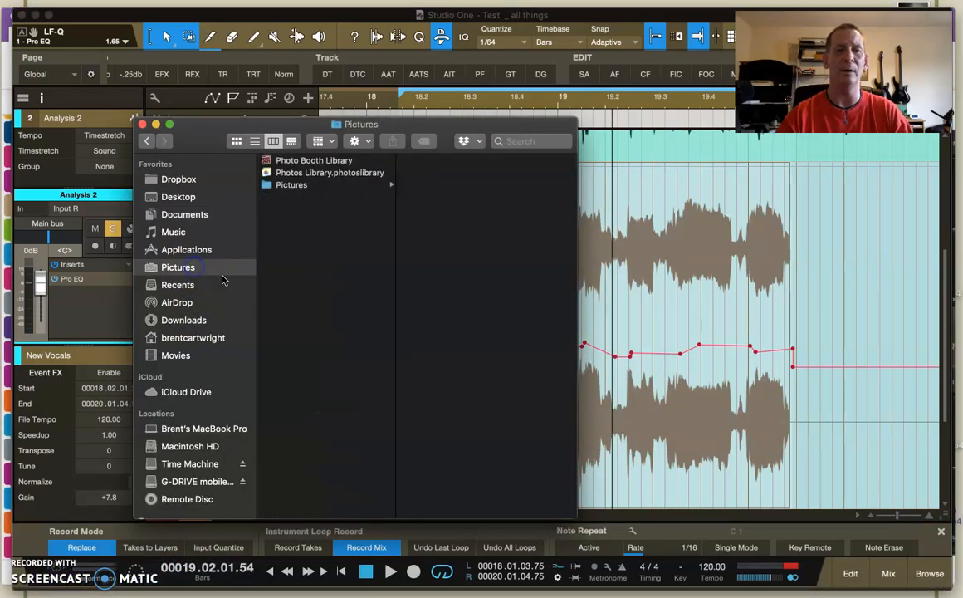
{"action": "left_click", "coordinate": [330, 183]}
{"action": "scroll", "coordinate": [453, 453], "scroll_direction": "down", "scroll_amount": 10}
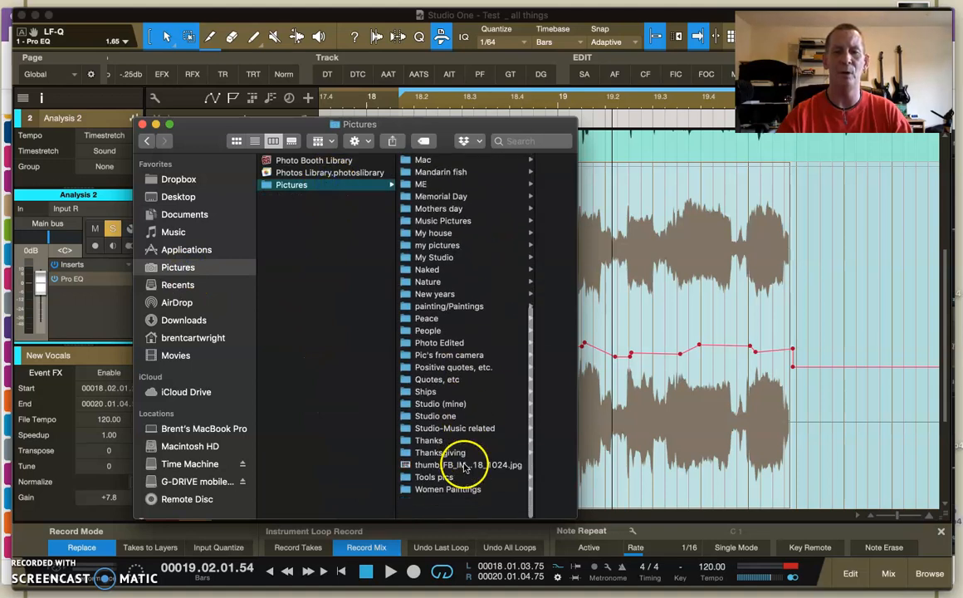
{"action": "left_click", "coordinate": [419, 452]}
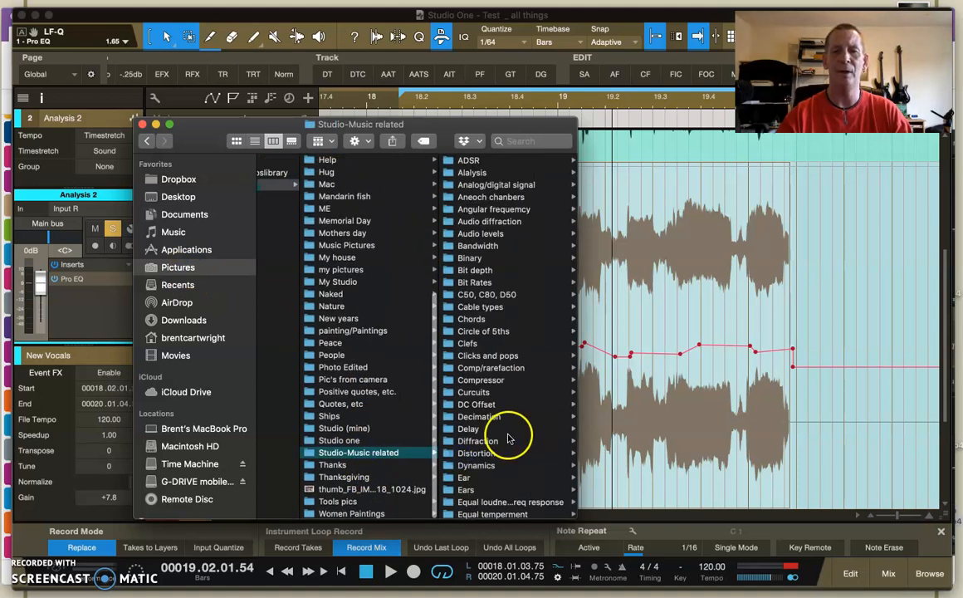
{"action": "scroll", "coordinate": [507, 430], "scroll_direction": "down", "scroll_amount": 10}
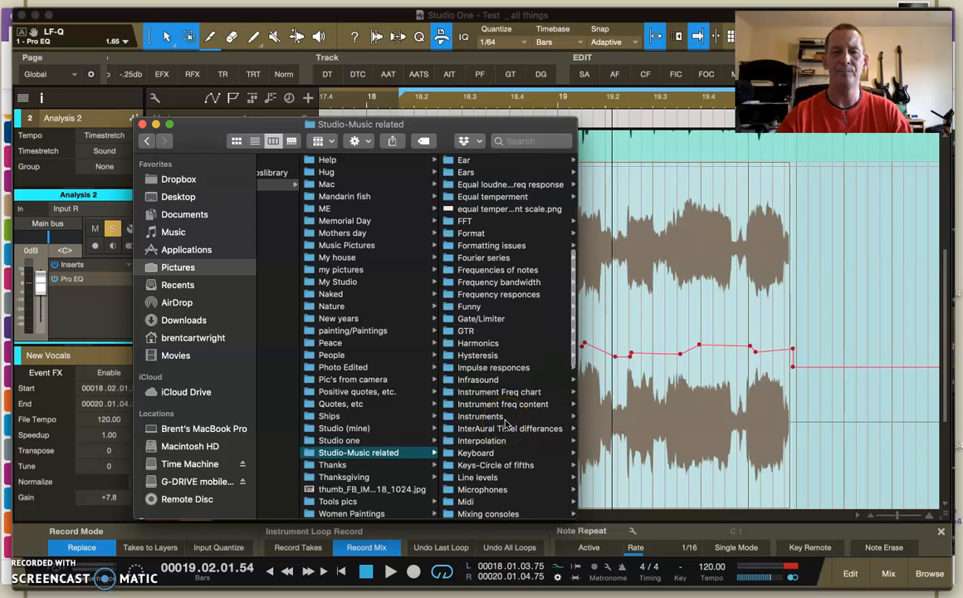
{"action": "left_click", "coordinate": [491, 404]}
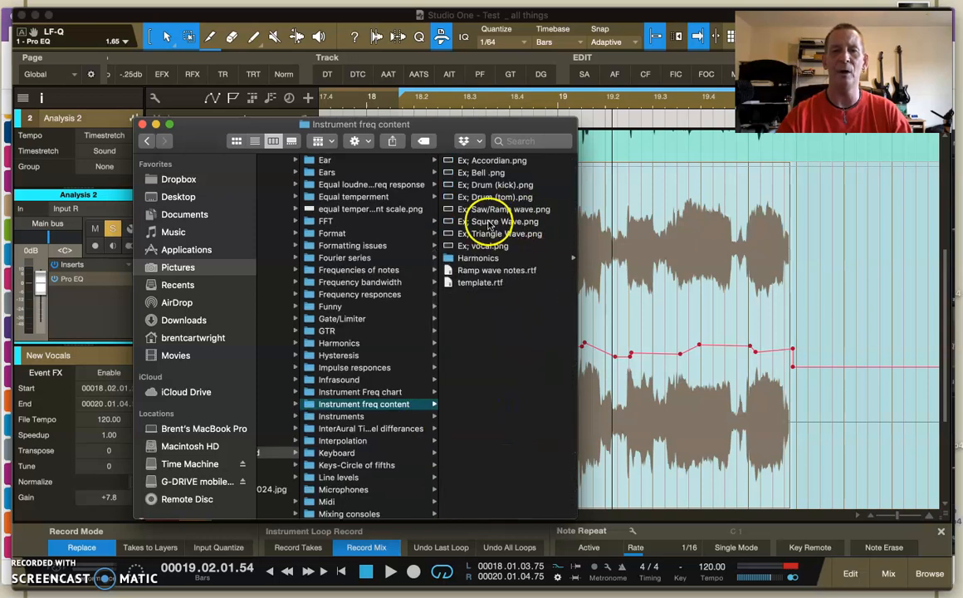
{"action": "double_click", "coordinate": [485, 247]}
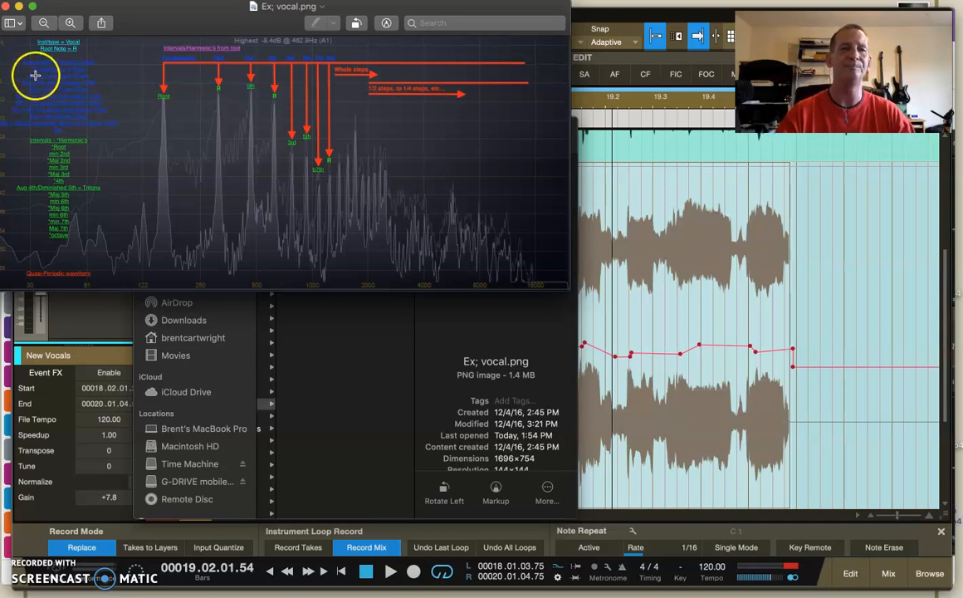
{"action": "left_click", "coordinate": [6, 7]}
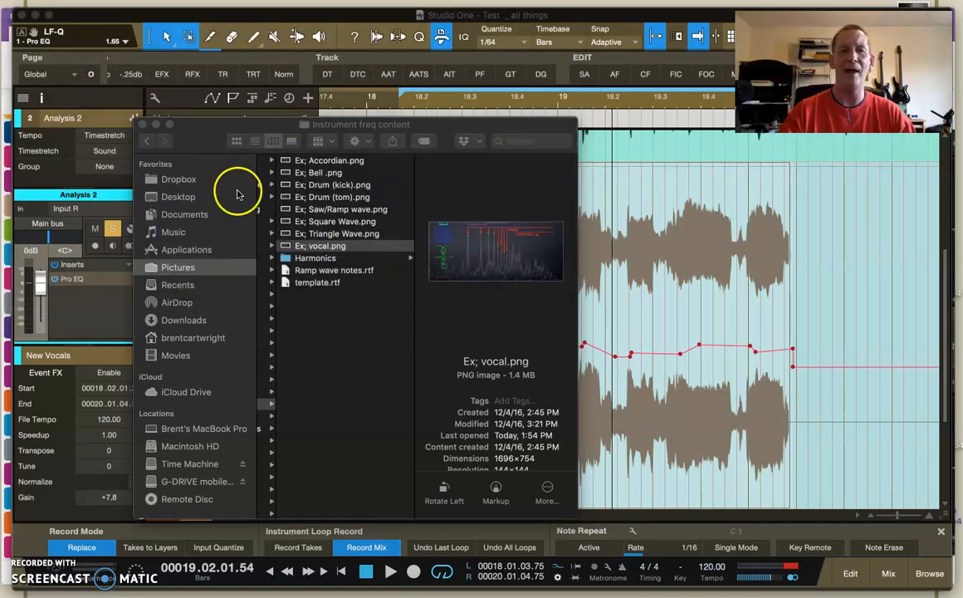
{"action": "left_click", "coordinate": [143, 124]}
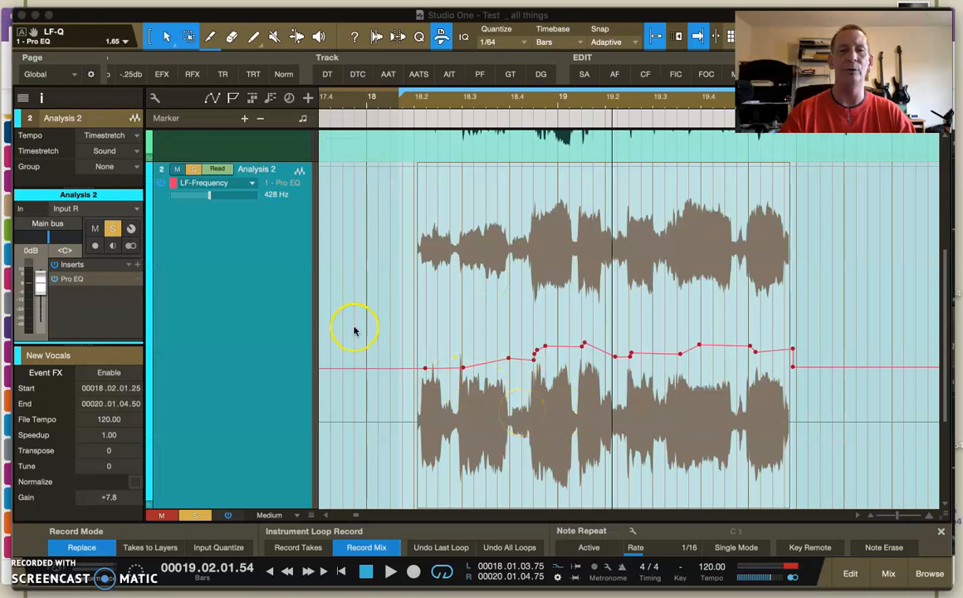
Step: Create an automation envelope for the MF band's frequency from the Pro EQ on Analysis 2 and close the EQ
{"action": "left_click", "coordinate": [249, 318]}
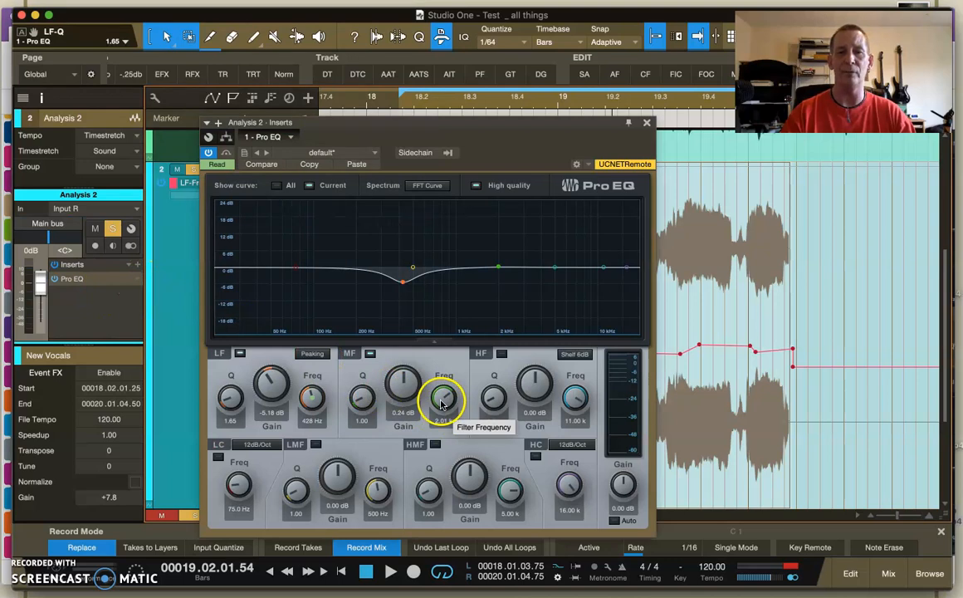
{"action": "right_click", "coordinate": [443, 403]}
{"action": "left_click", "coordinate": [421, 443]}
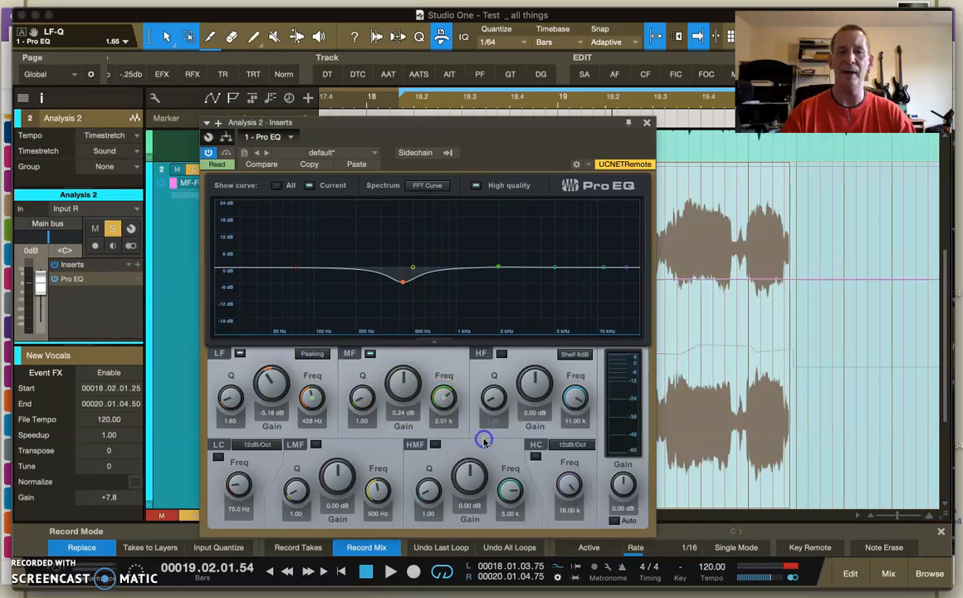
{"action": "left_click", "coordinate": [646, 124]}
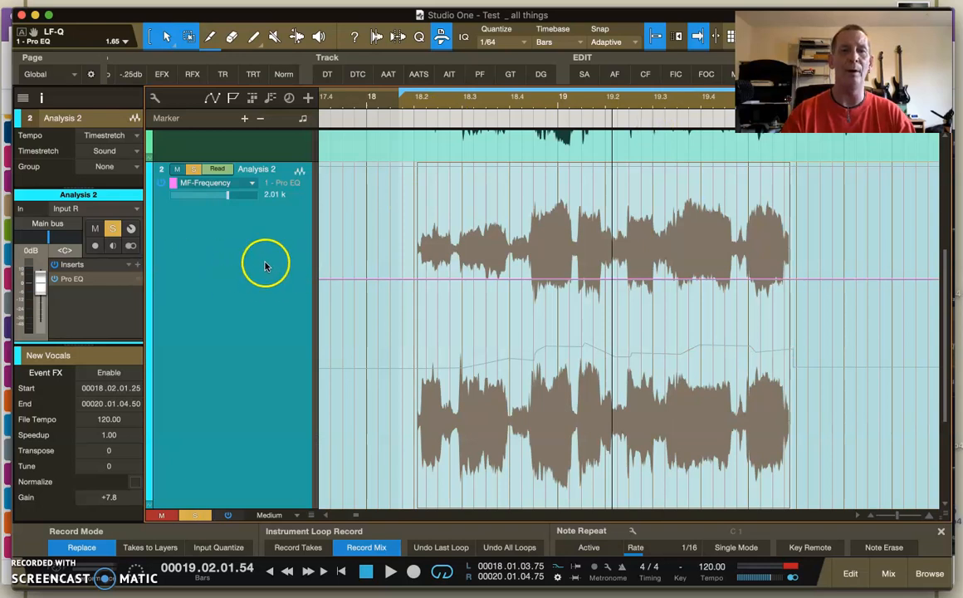
Step: Show the LF-Frequency envelope on Analysis 2, copy its section spanning the whole vocal, and add a point just before the vocal
{"action": "left_click", "coordinate": [248, 184]}
{"action": "left_click", "coordinate": [238, 273]}
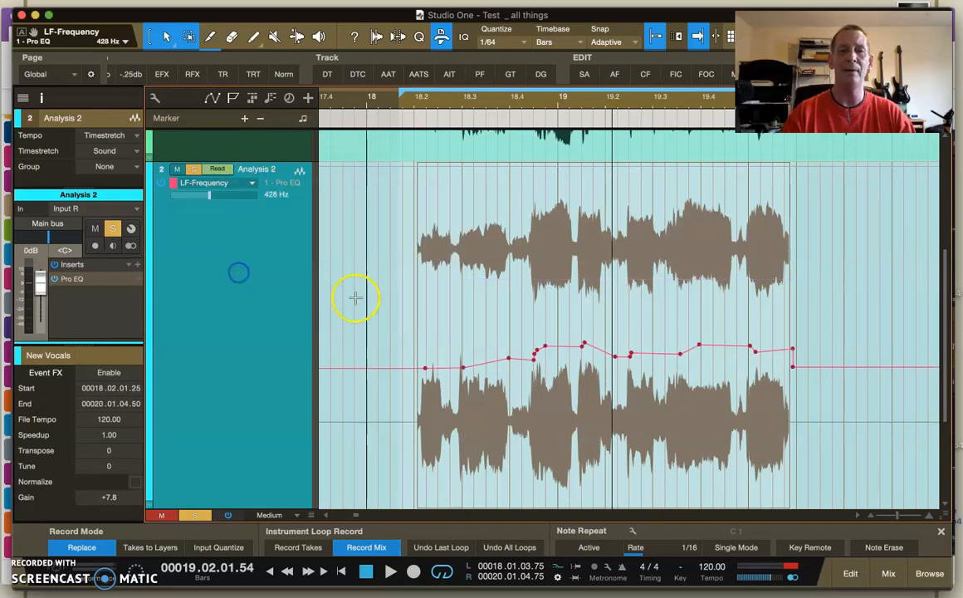
{"action": "left_click_drag", "start_coordinate": [400, 304], "coordinate": [871, 383]}
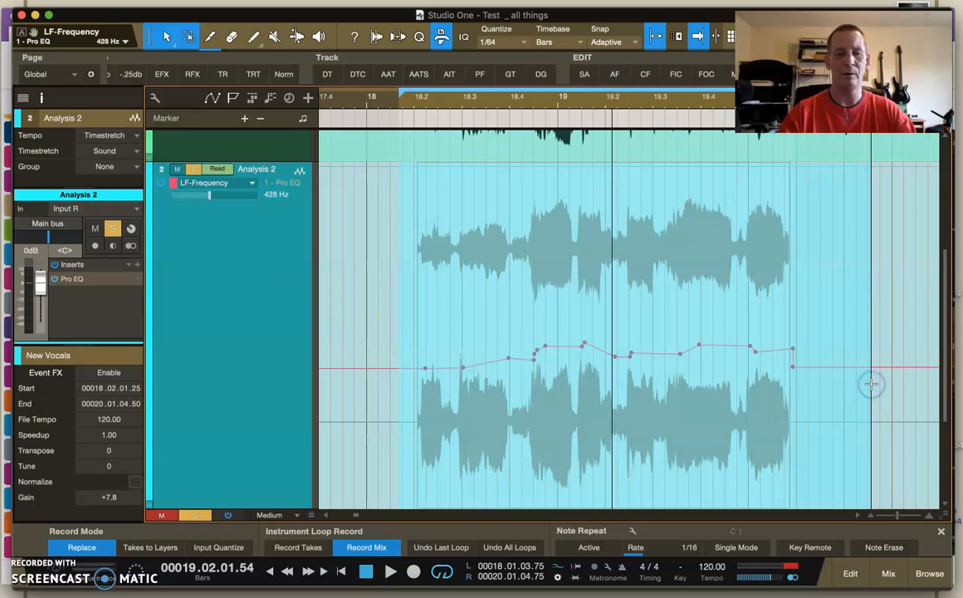
{"action": "left_click", "coordinate": [212, 362]}
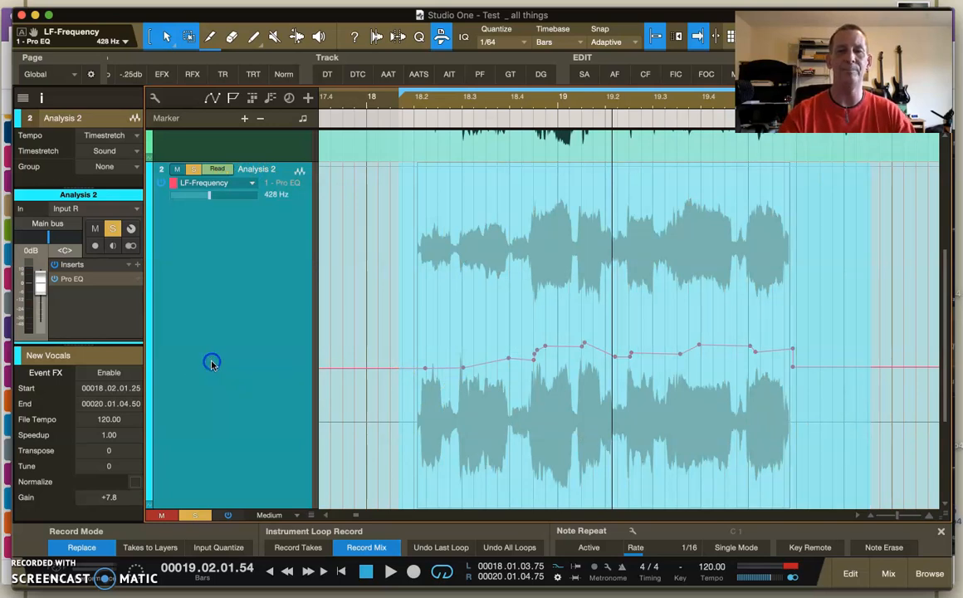
{"action": "left_click", "coordinate": [392, 368]}
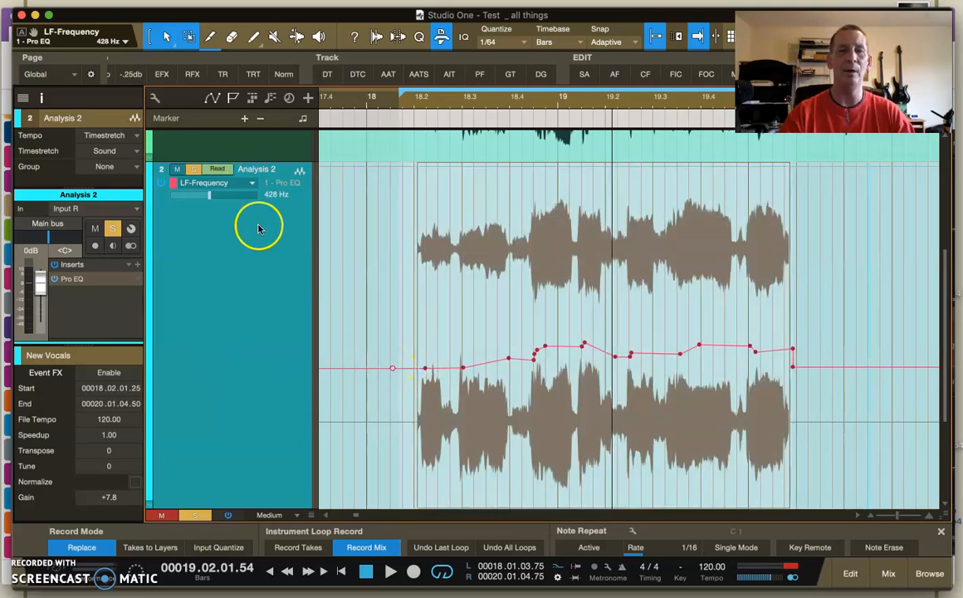
Step: Switch the Analysis 2 automation display to MF-Frequency and add a point near the loop start
{"action": "left_click", "coordinate": [250, 184]}
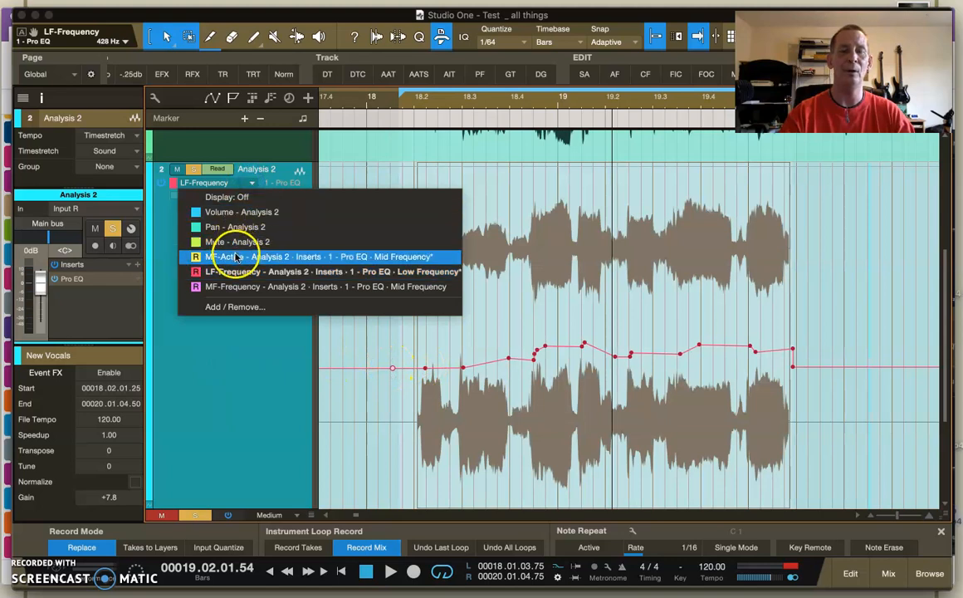
{"action": "left_click", "coordinate": [236, 257]}
{"action": "left_click", "coordinate": [252, 183]}
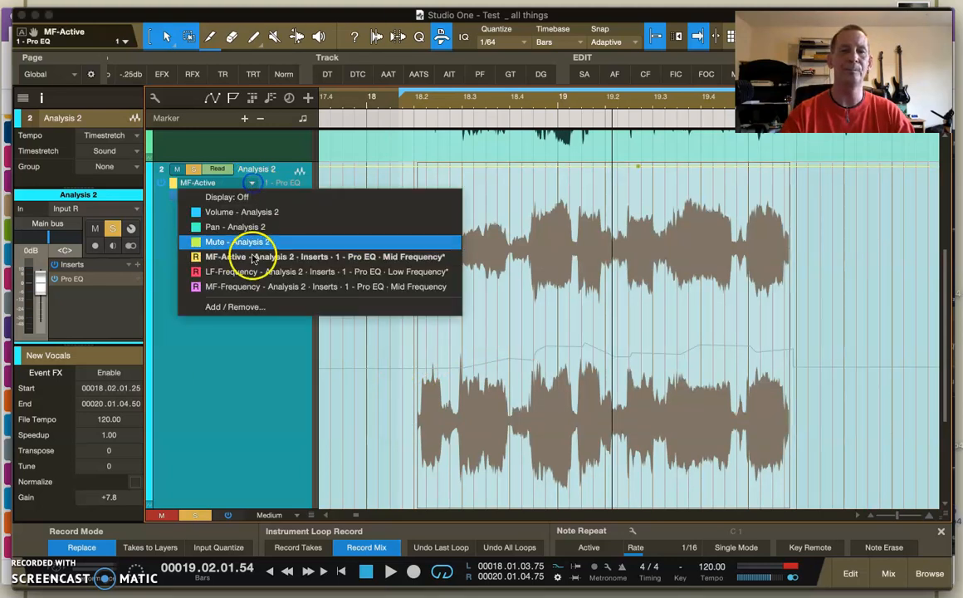
{"action": "left_click", "coordinate": [241, 287]}
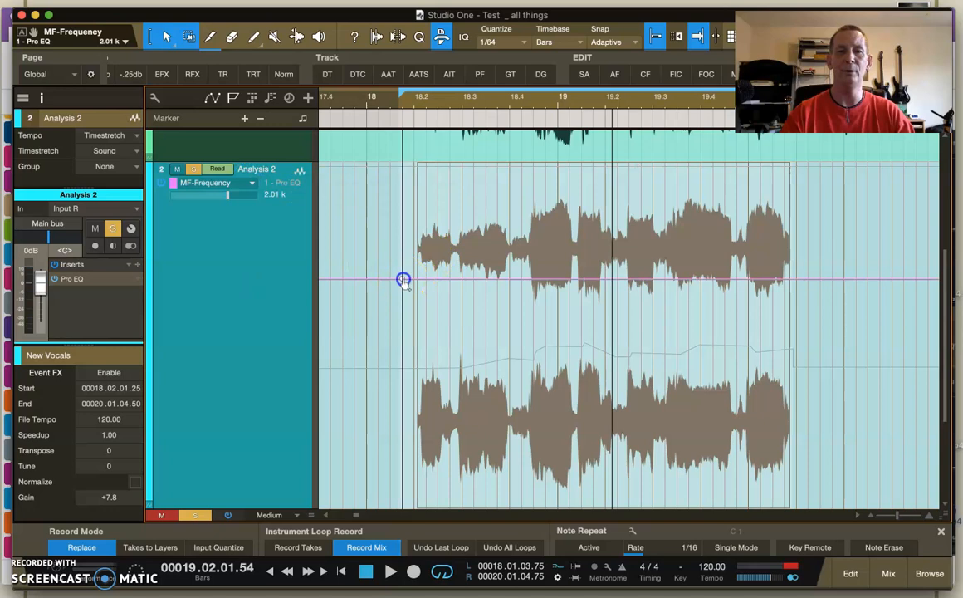
{"action": "left_click", "coordinate": [404, 279]}
Step: Paste the copied LF curve into the MF-Frequency envelope and move it to start just before the vocal, slightly above the LF curve
{"action": "key", "text": "super+v"}
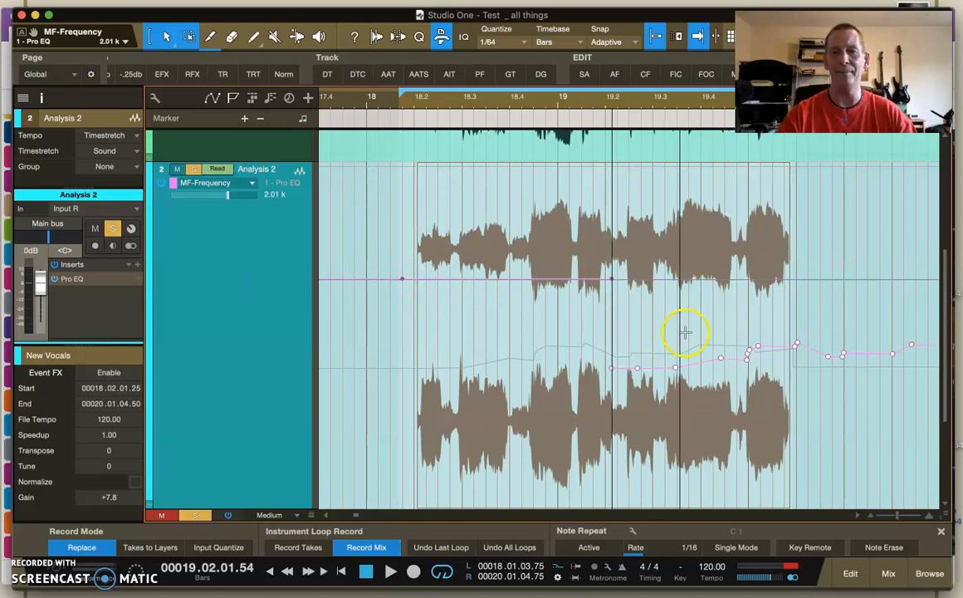
{"action": "mouse_move", "coordinate": [613, 371]}
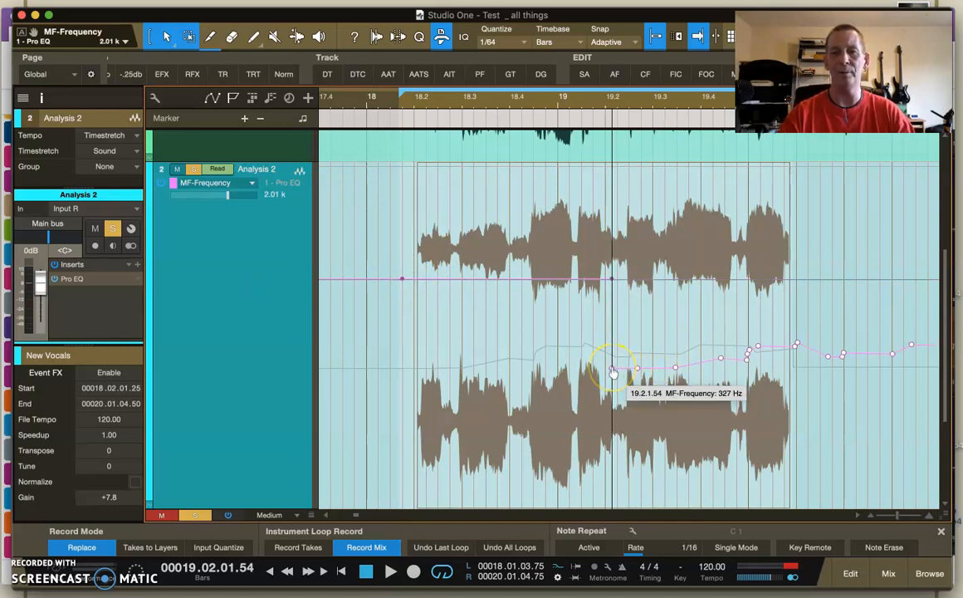
{"action": "left_click_drag", "start_coordinate": [612, 369], "coordinate": [396, 343]}
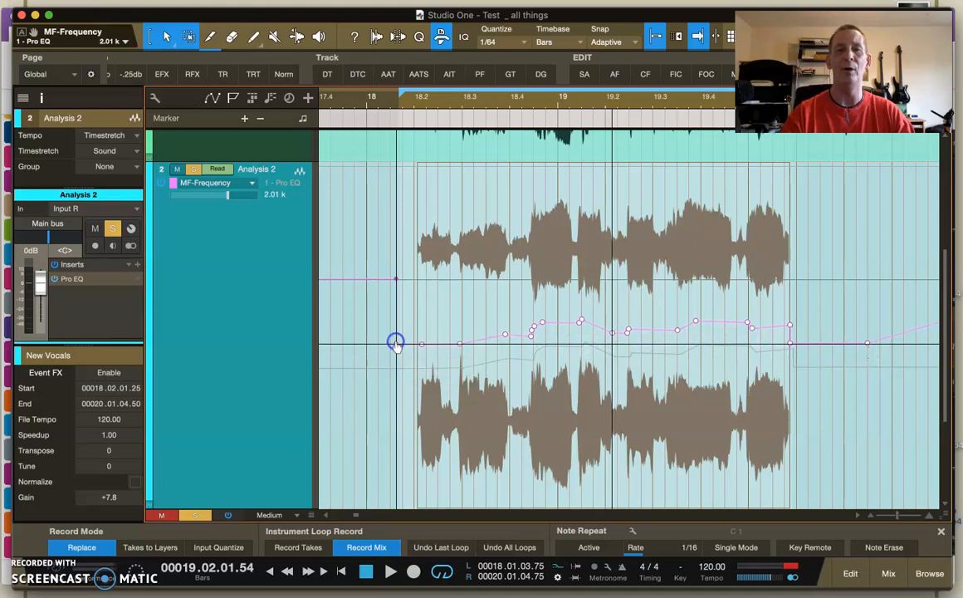
Step: Open the Pro EQ on Analysis 2, examine the LF cut and its neighbouring bands on the curve, and close the EQ
{"action": "right_click", "coordinate": [133, 281]}
{"action": "left_click", "coordinate": [156, 294]}
{"action": "left_click_drag", "start_coordinate": [406, 264], "coordinate": [416, 282]}
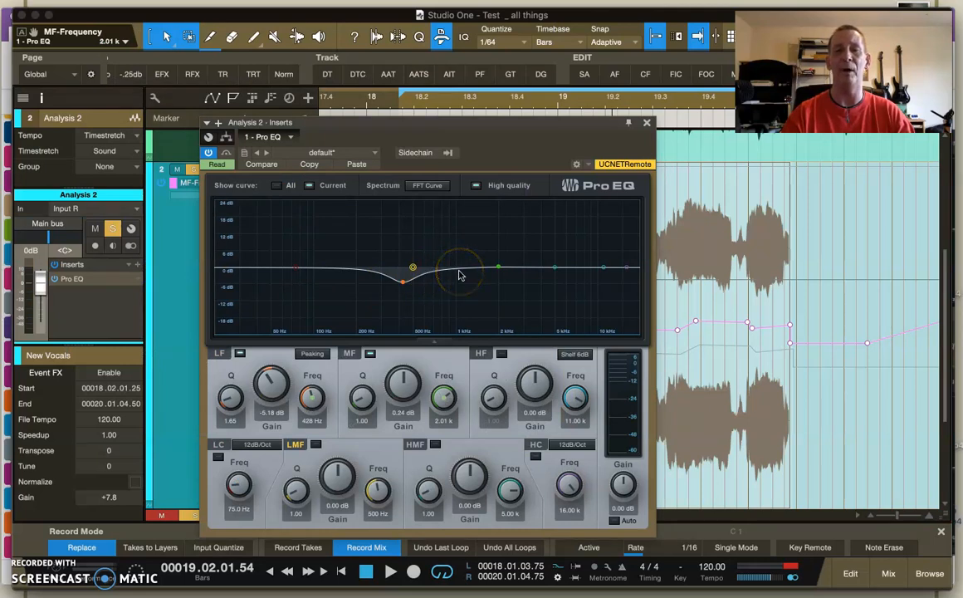
{"action": "left_click", "coordinate": [647, 123]}
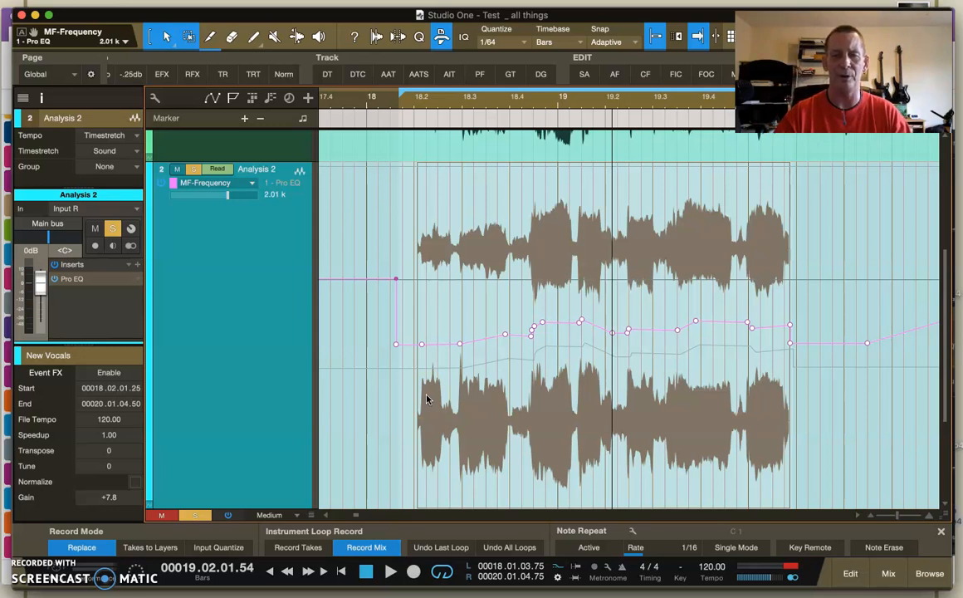
Step: Reopen the Pro EQ on Analysis 2 and boost the LMF band by about 2.82 dB at about 525 Hz
{"action": "right_click", "coordinate": [137, 282]}
{"action": "left_click", "coordinate": [157, 296]}
{"action": "mouse_move", "coordinate": [408, 272]}
{"action": "left_mouse_down"}
{"action": "mouse_move", "coordinate": [437, 273]}
{"action": "mouse_move", "coordinate": [413, 271]}
{"action": "mouse_move", "coordinate": [412, 252]}
{"action": "mouse_move", "coordinate": [417, 263]}
{"action": "left_mouse_up"}
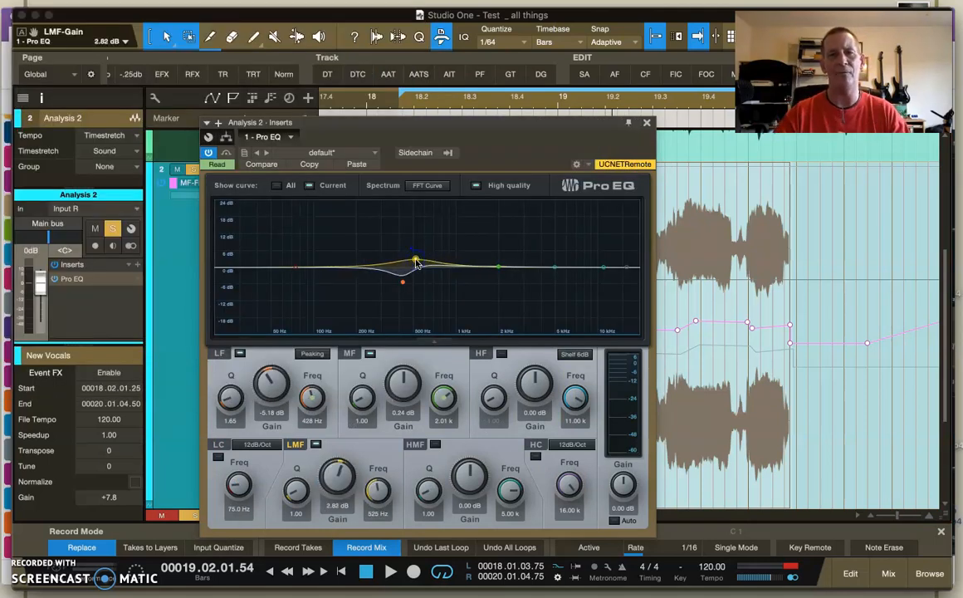